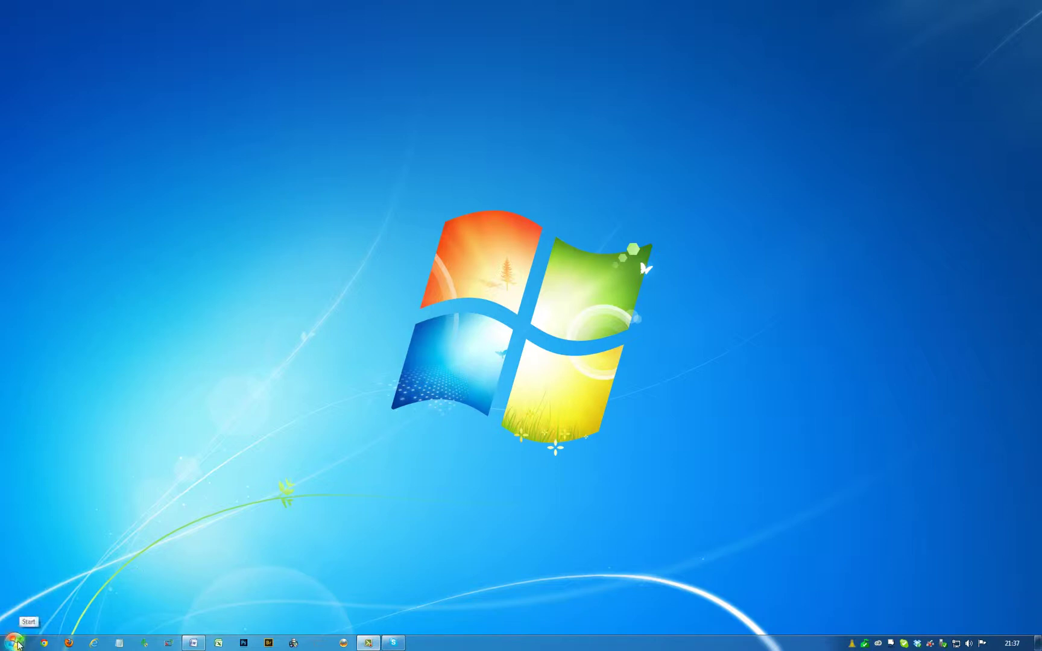
Step: Find Notepad with a Start menu search for 'note' and run it as administrator
left_click(15, 643)
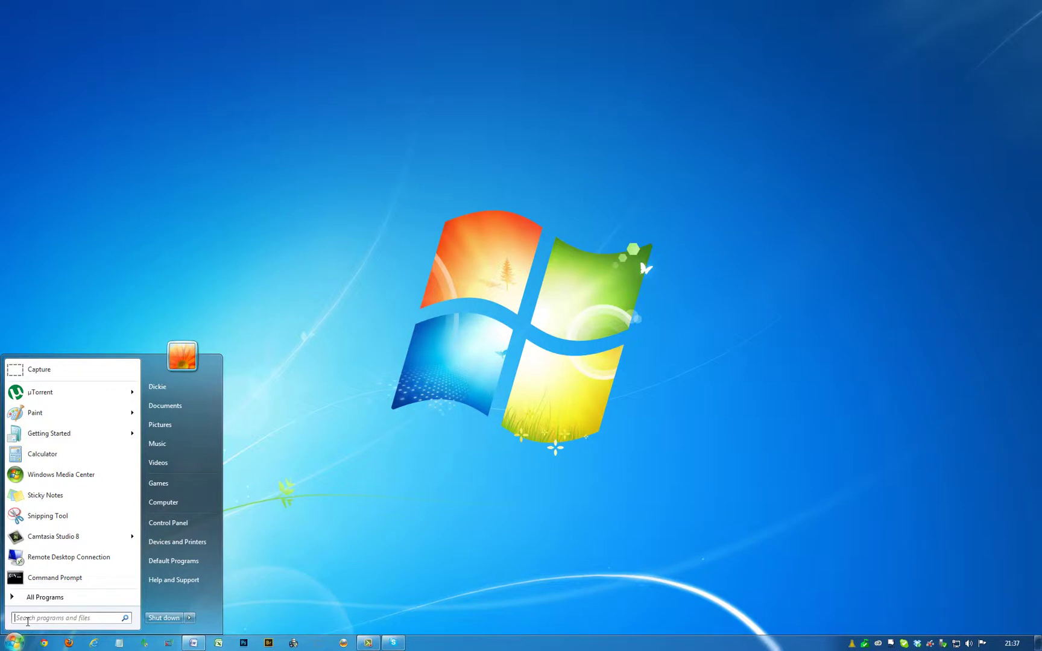
type("note")
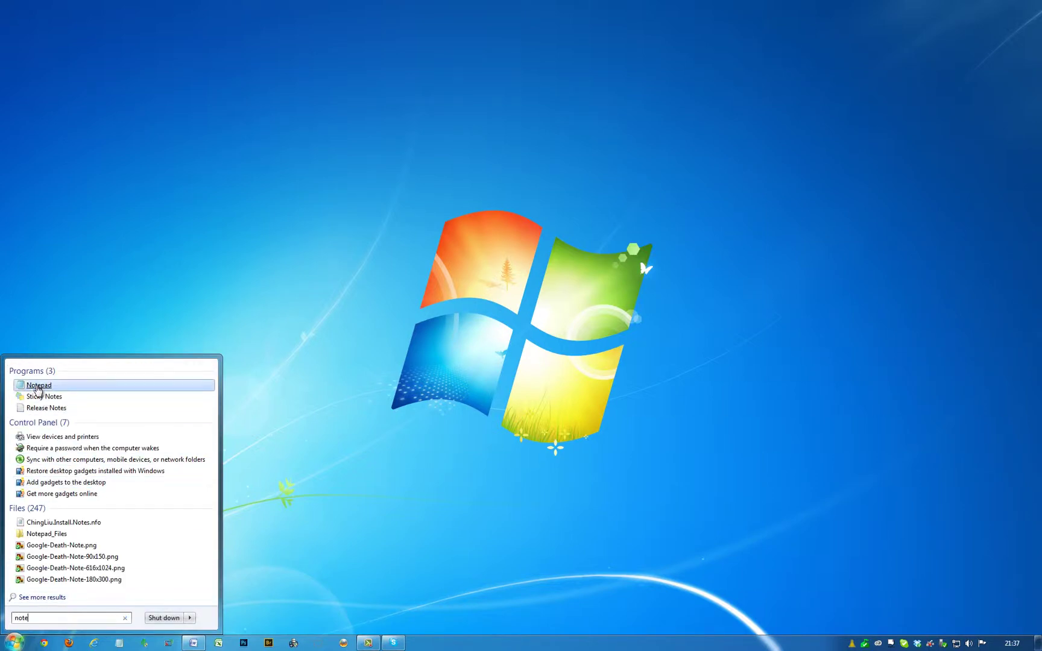
right_click(37, 389)
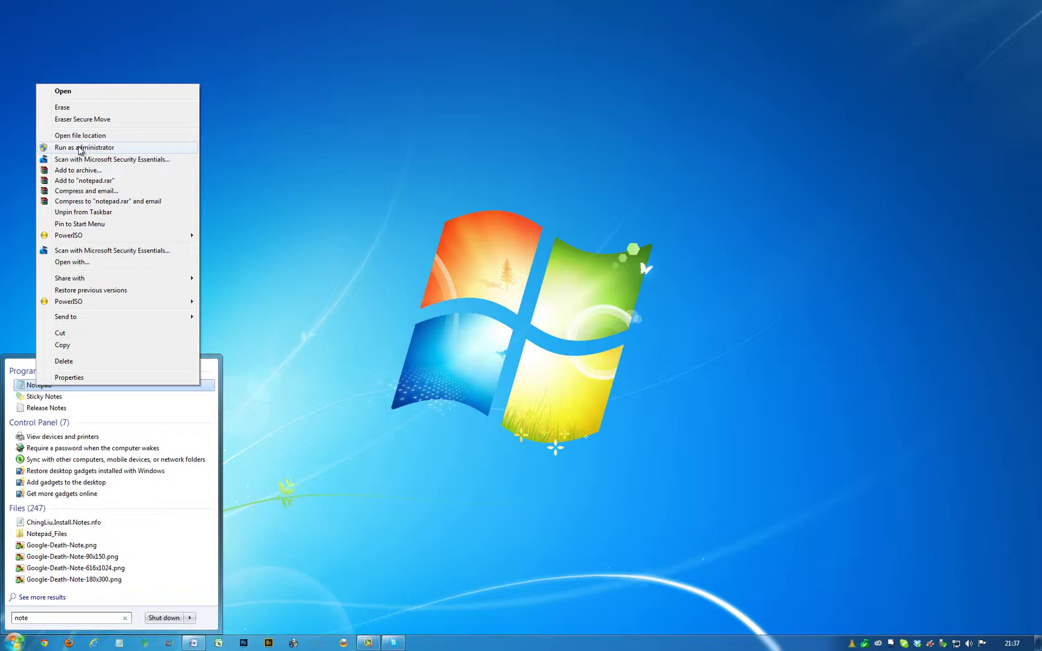
left_click(80, 150)
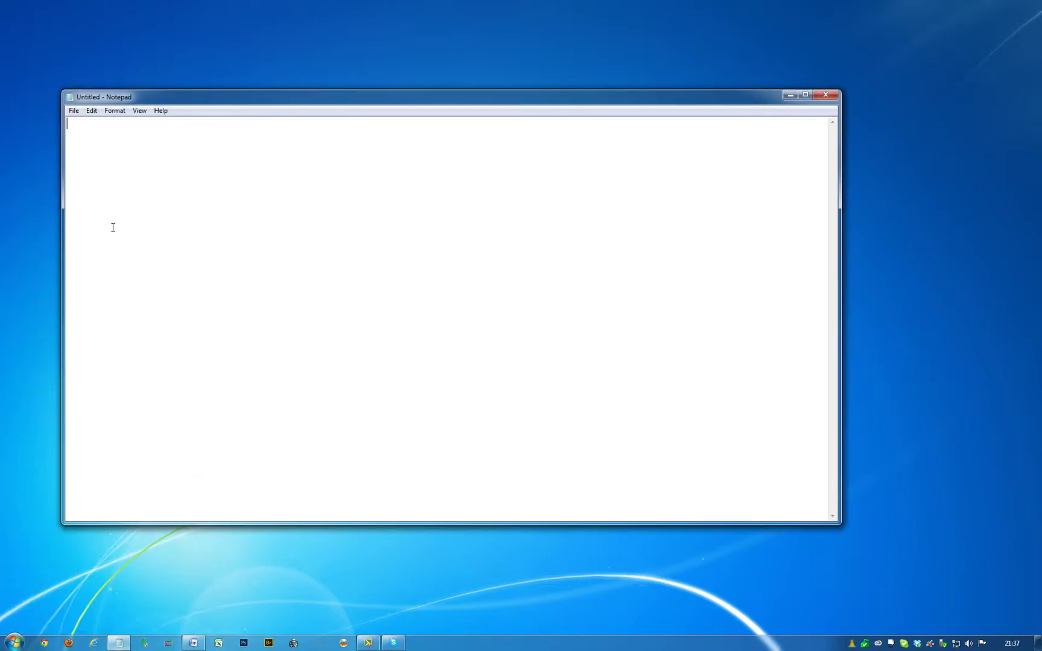
Step: In the Open dialog, browse to C:\Windows\System32\drivers\etc
left_click(73, 111)
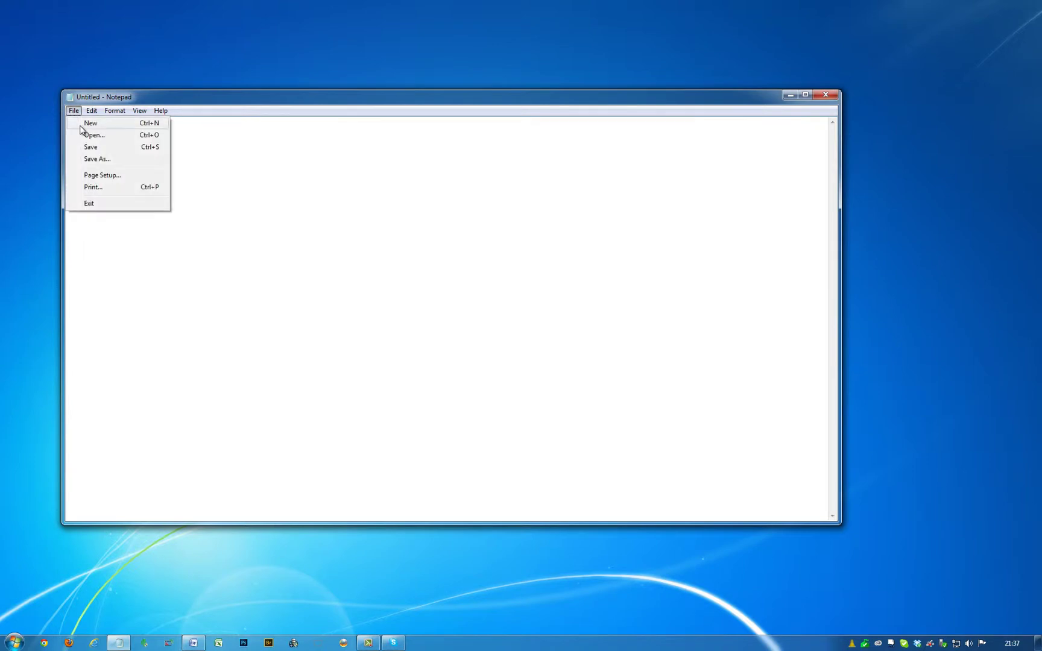
left_click(87, 135)
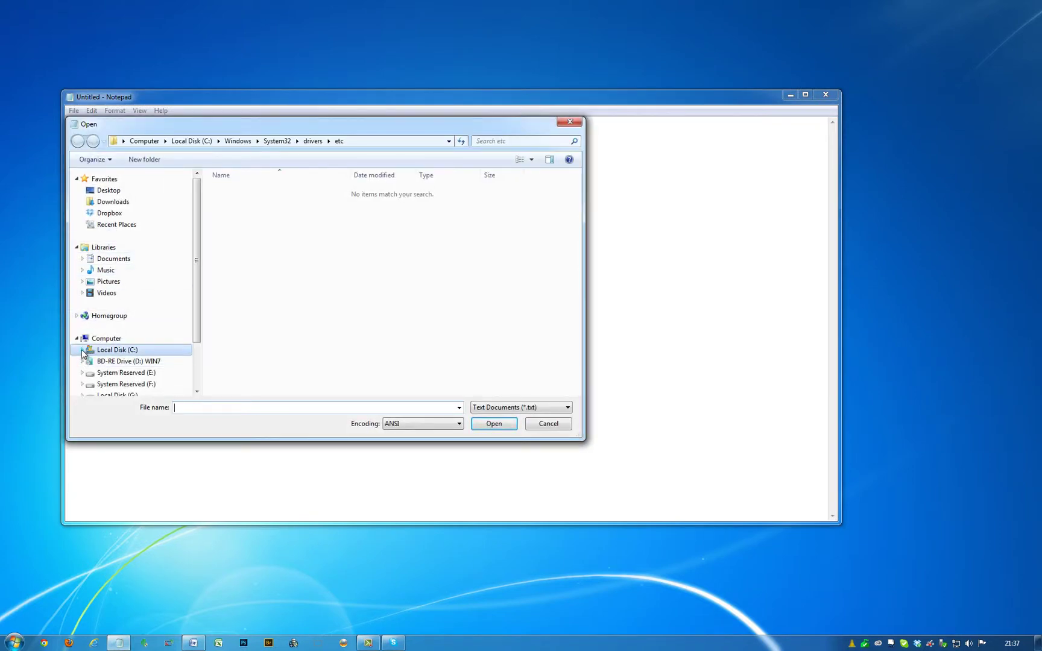
left_click(82, 351)
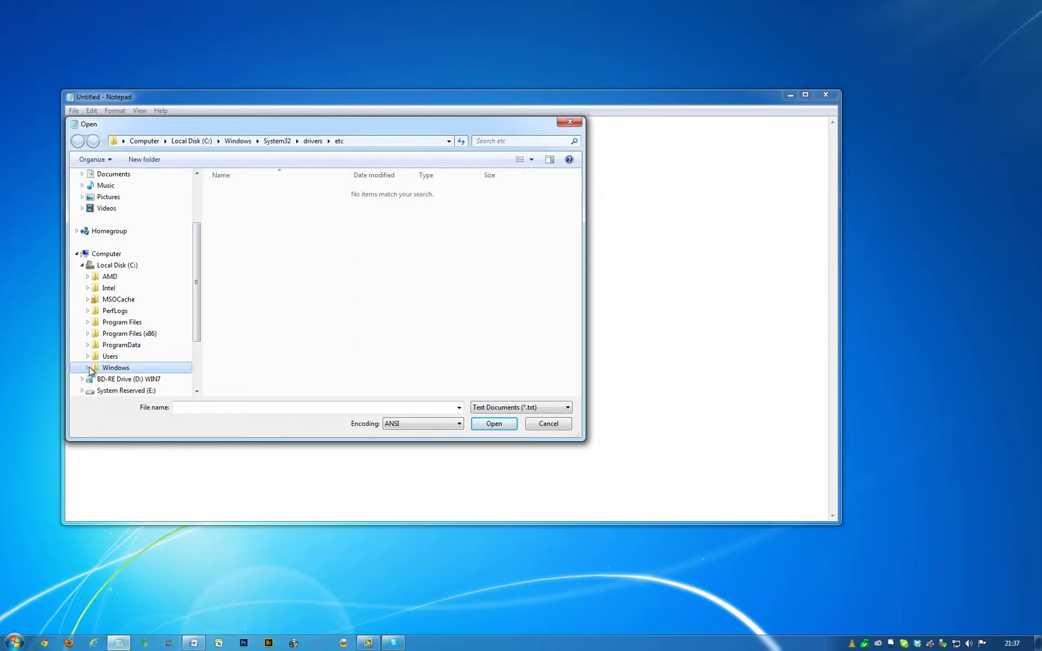
left_click(88, 369)
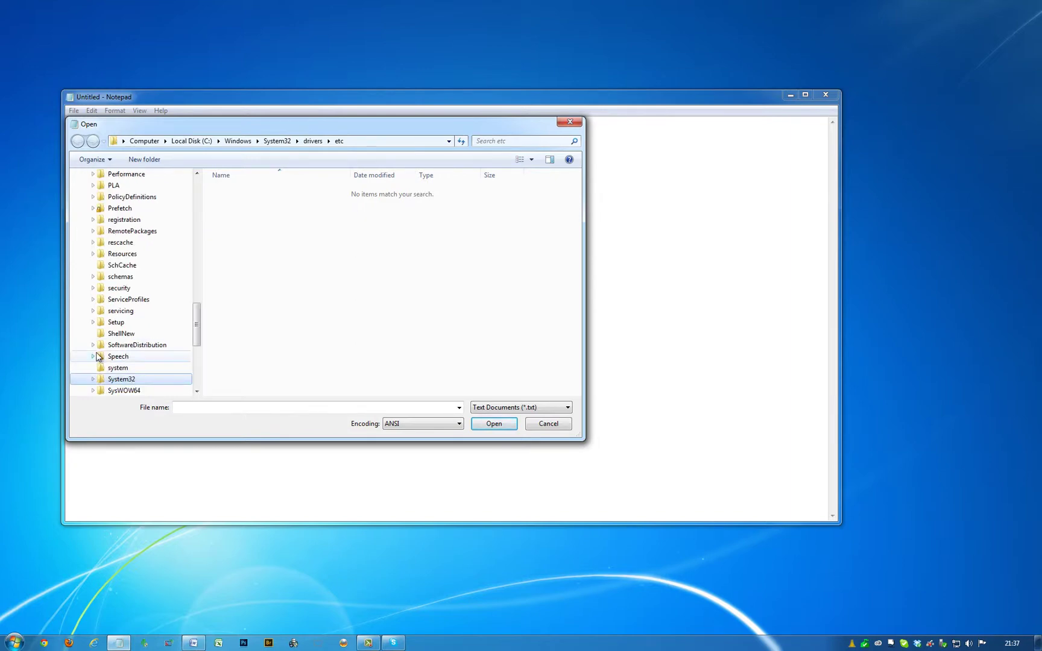
left_click(93, 379)
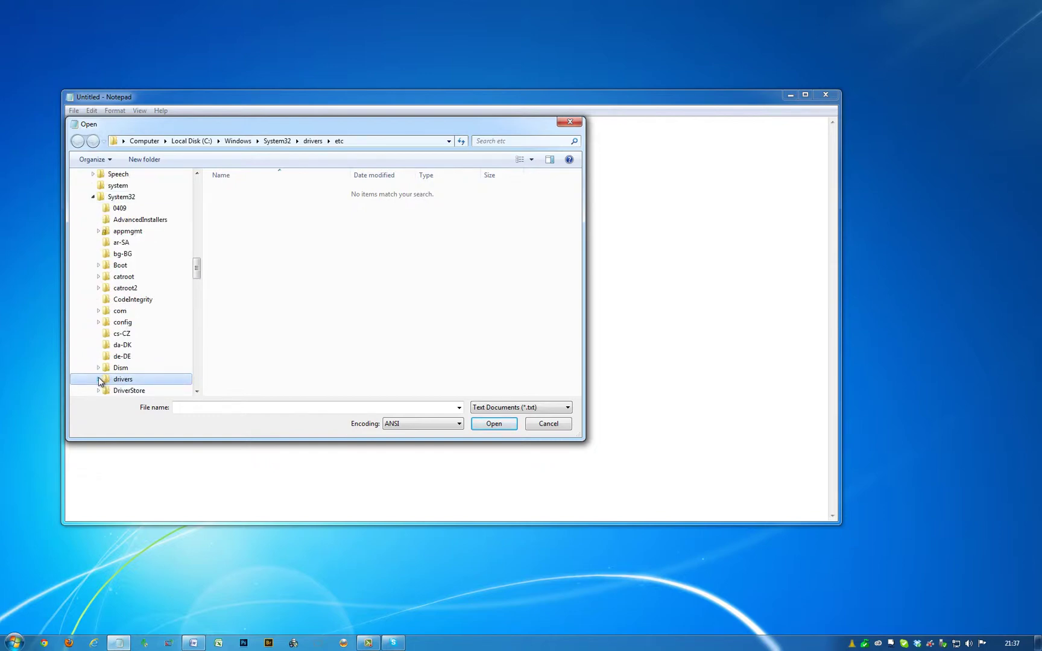
left_click(99, 380)
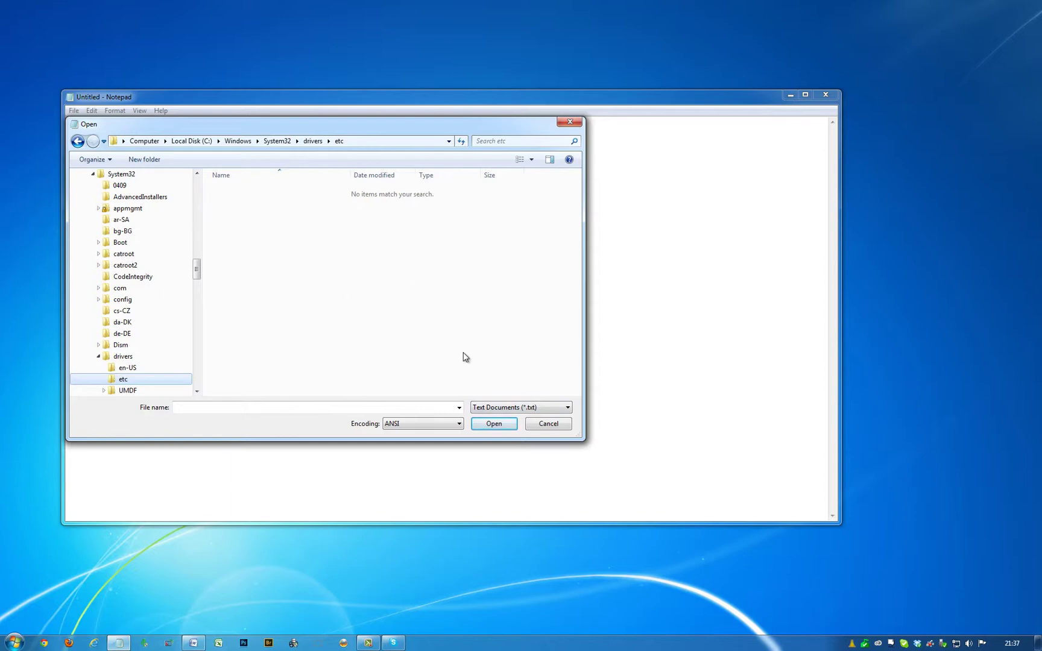
Step: List All Files (*.*) and select the hosts file
left_click(520, 408)
left_click(510, 427)
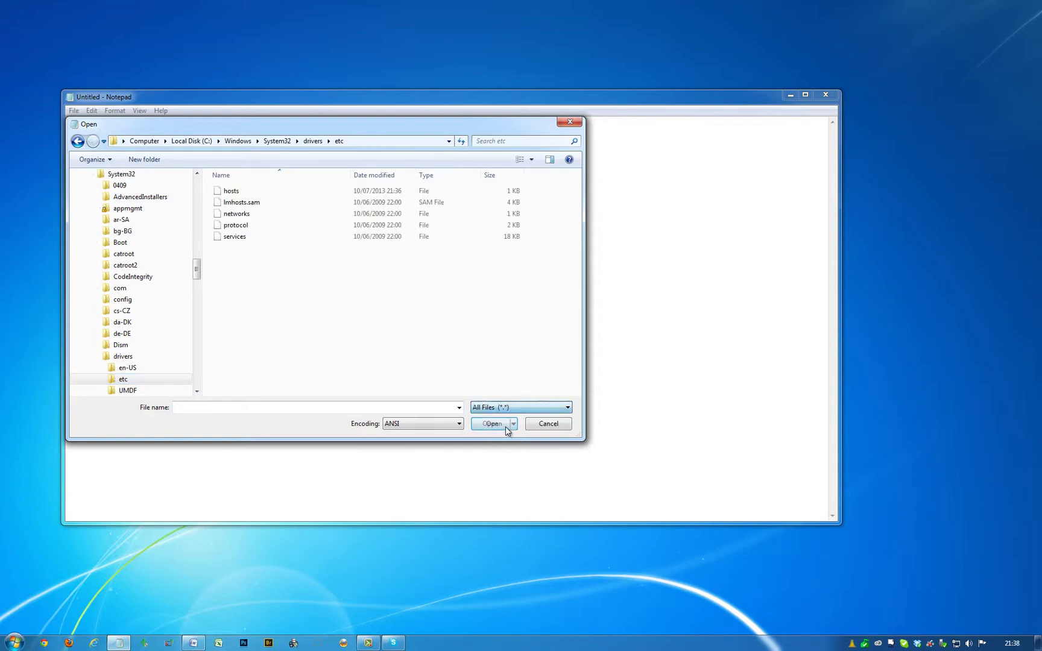
left_click(232, 192)
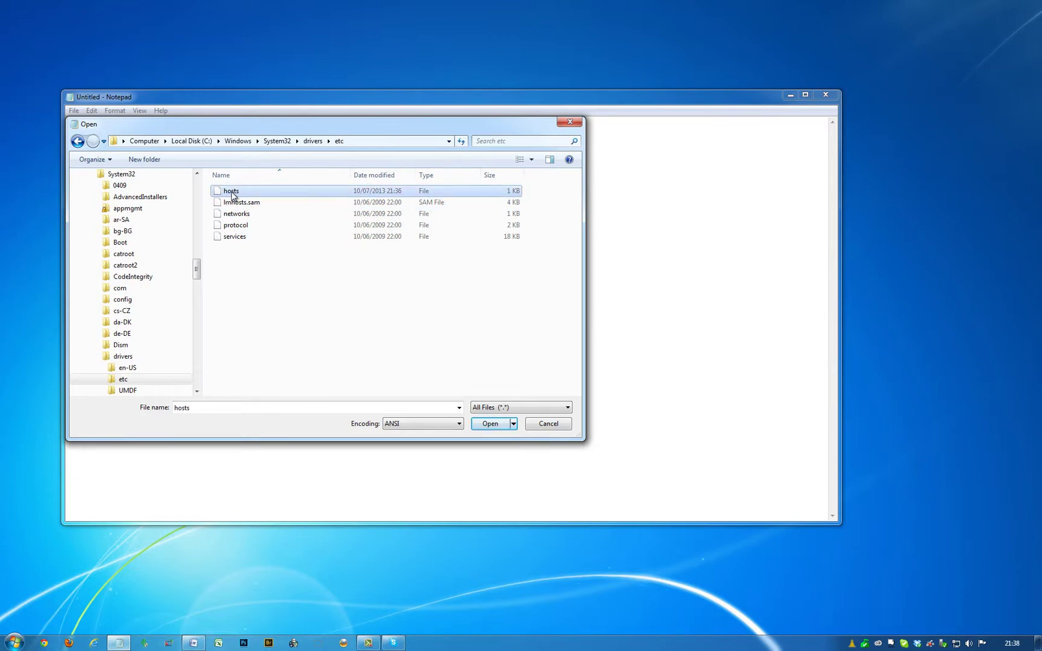
Step: Open hosts, add '127.0.0.1 facebook.com' as a new last line, and save
left_click(490, 424)
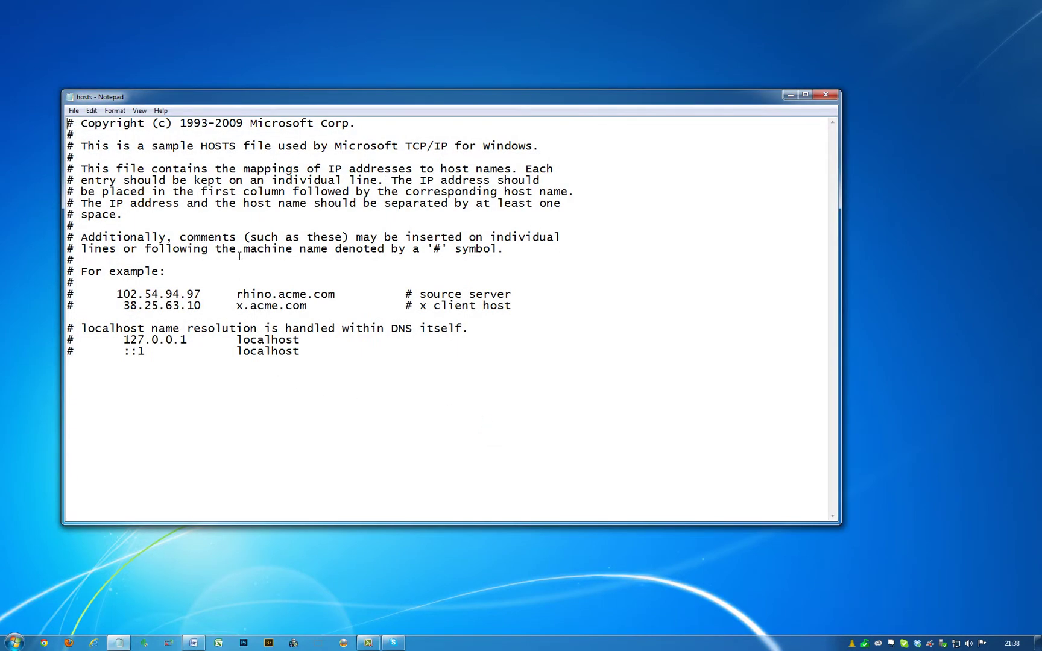
left_click_drag(281, 99, 303, 66)
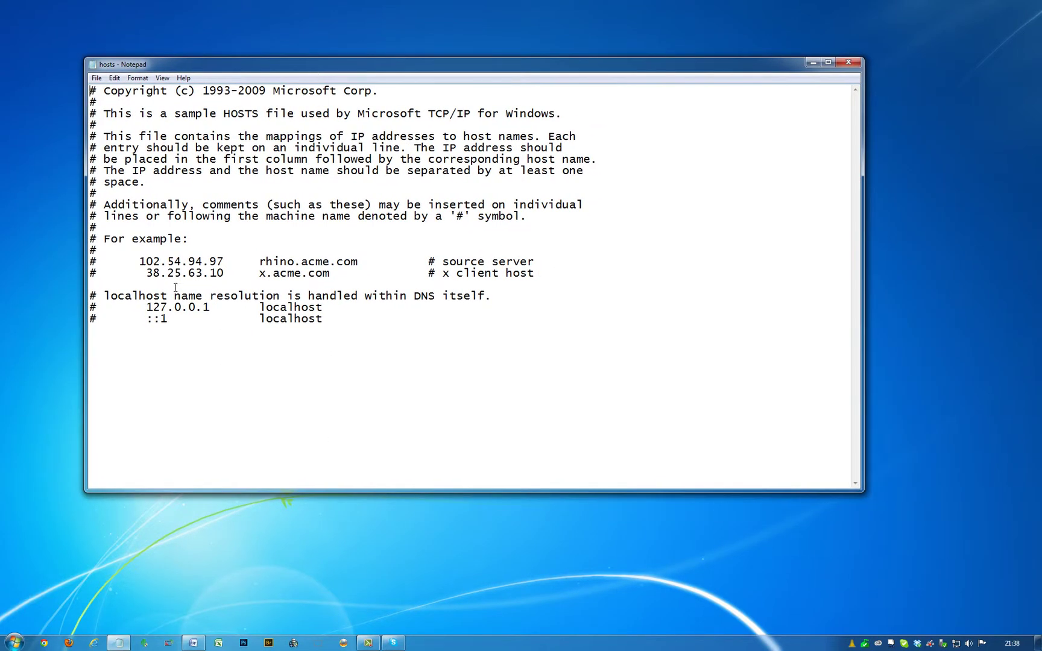
left_click(99, 339)
type("127.0.0.1")
type("facebook")
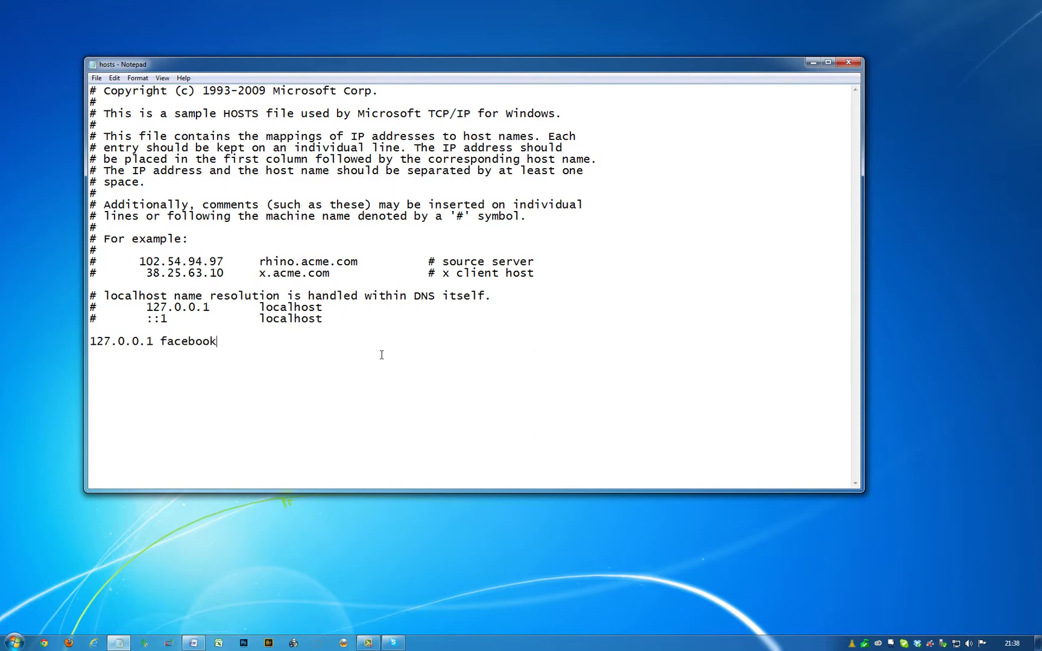
type(".com")
left_click(95, 79)
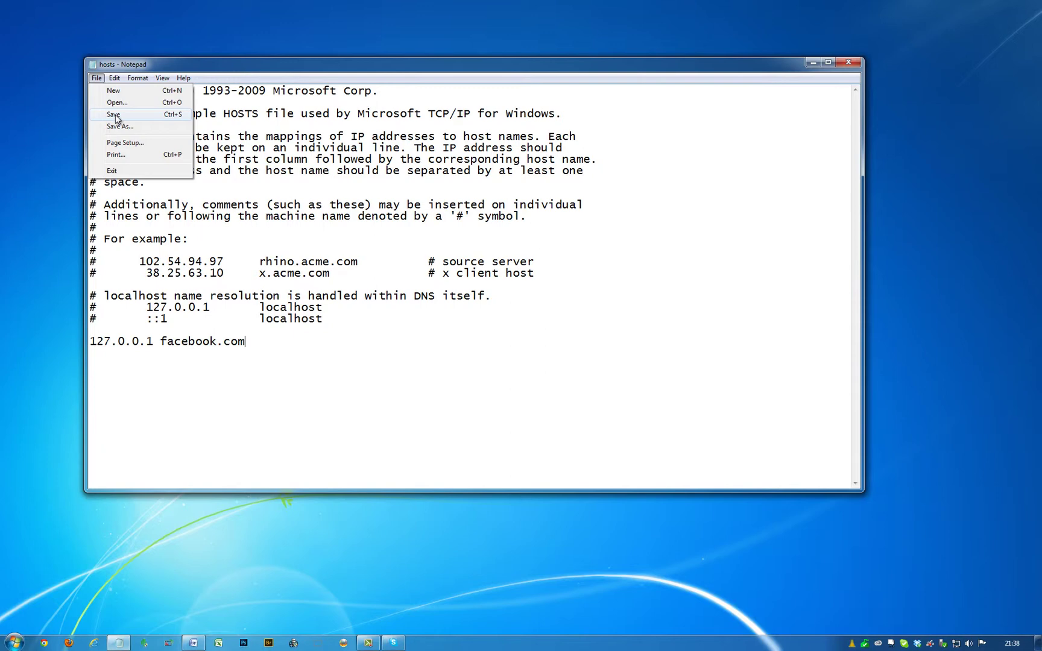
left_click(116, 117)
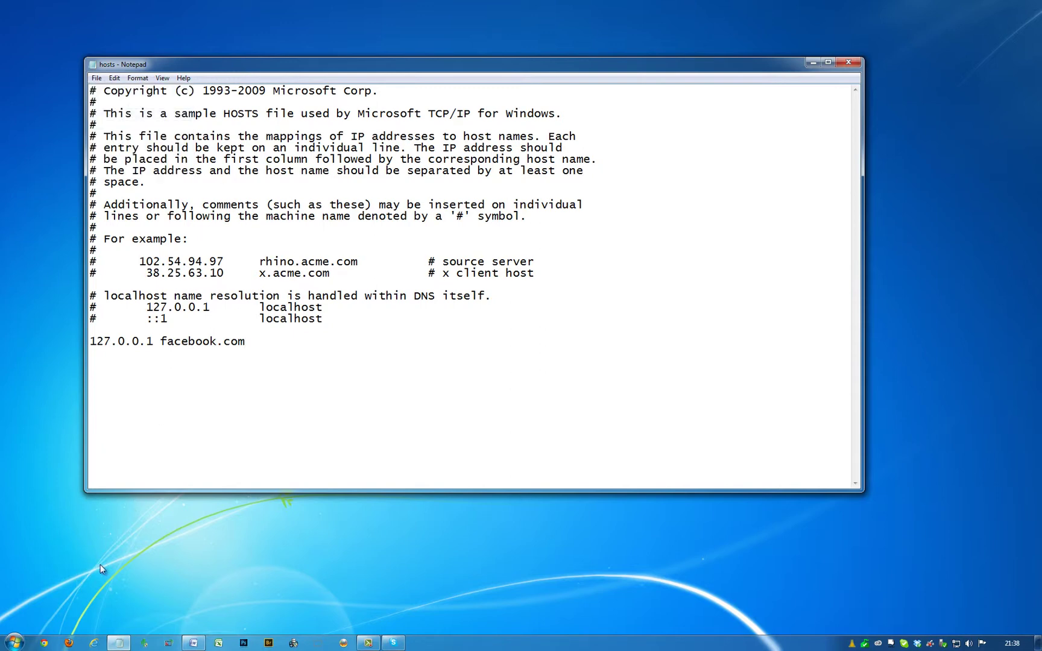
Step: In Chrome, search 'face', open Facebook from the results, then open the profile page
left_click(44, 643)
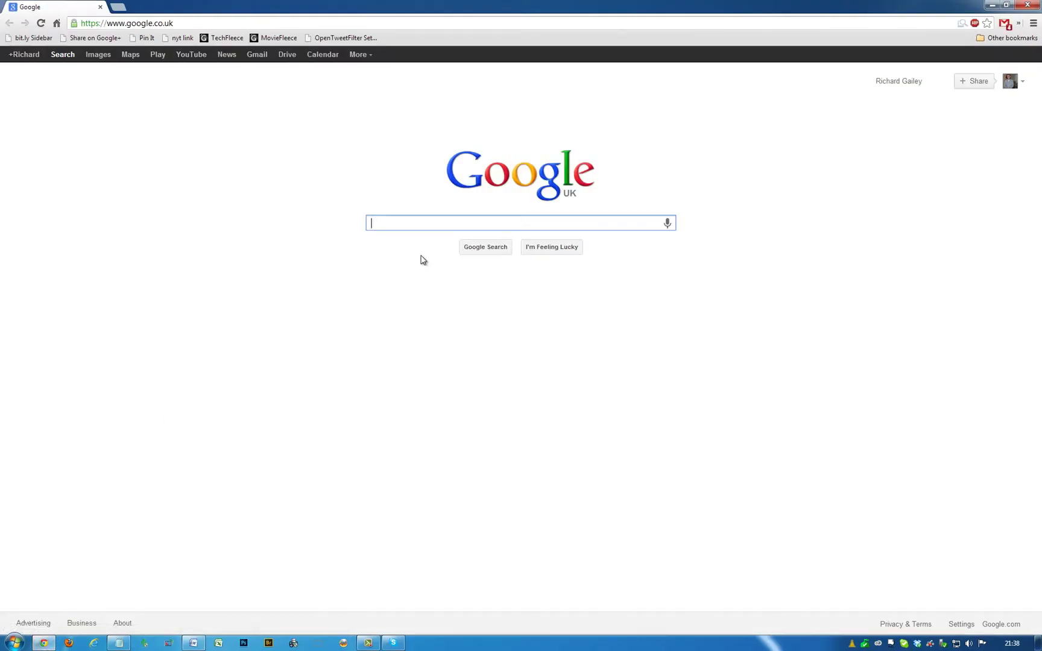
type("face")
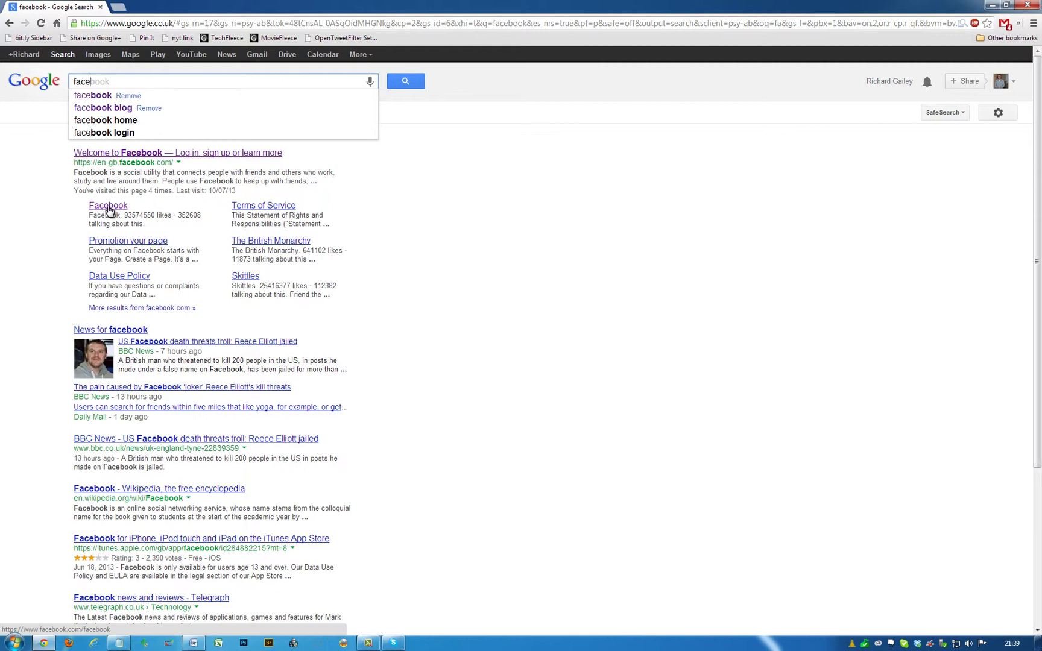
left_click(108, 207)
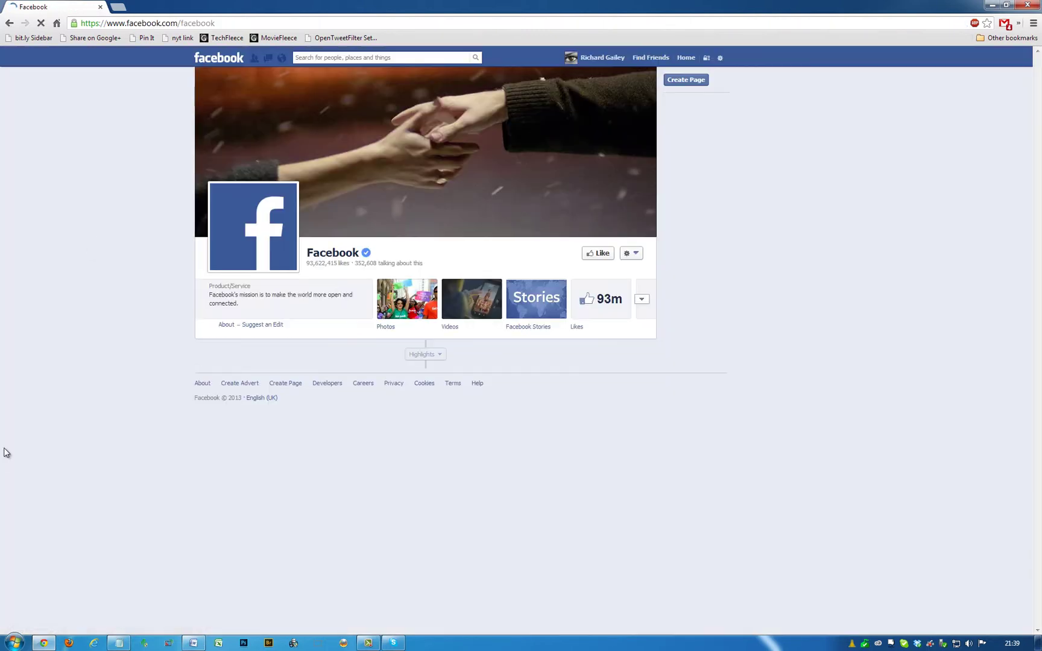
left_click(595, 62)
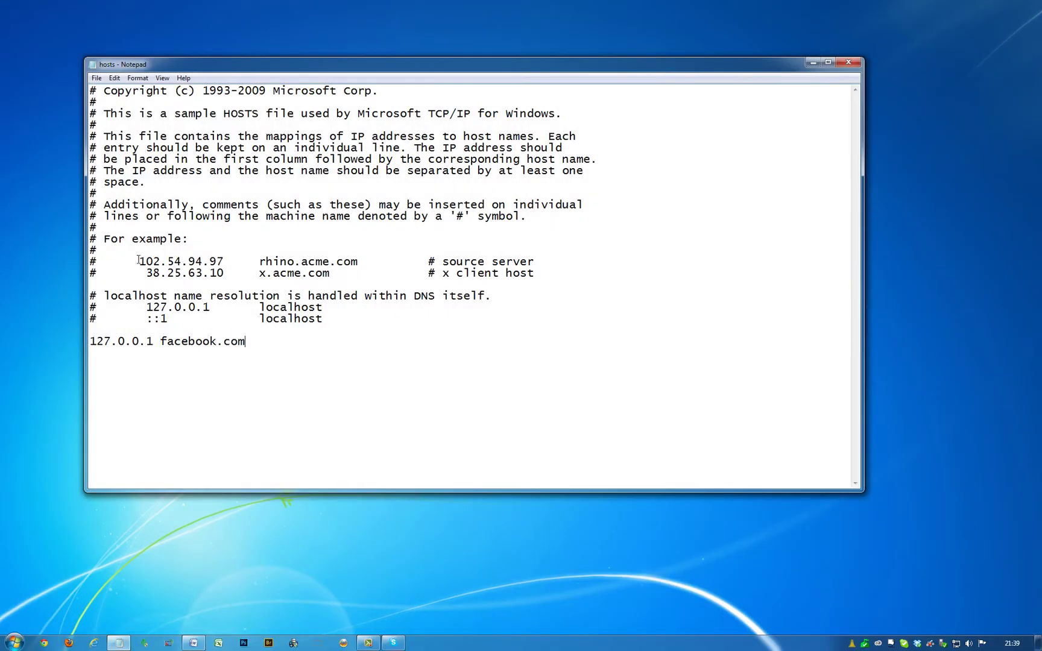
left_click(161, 342)
type("www.")
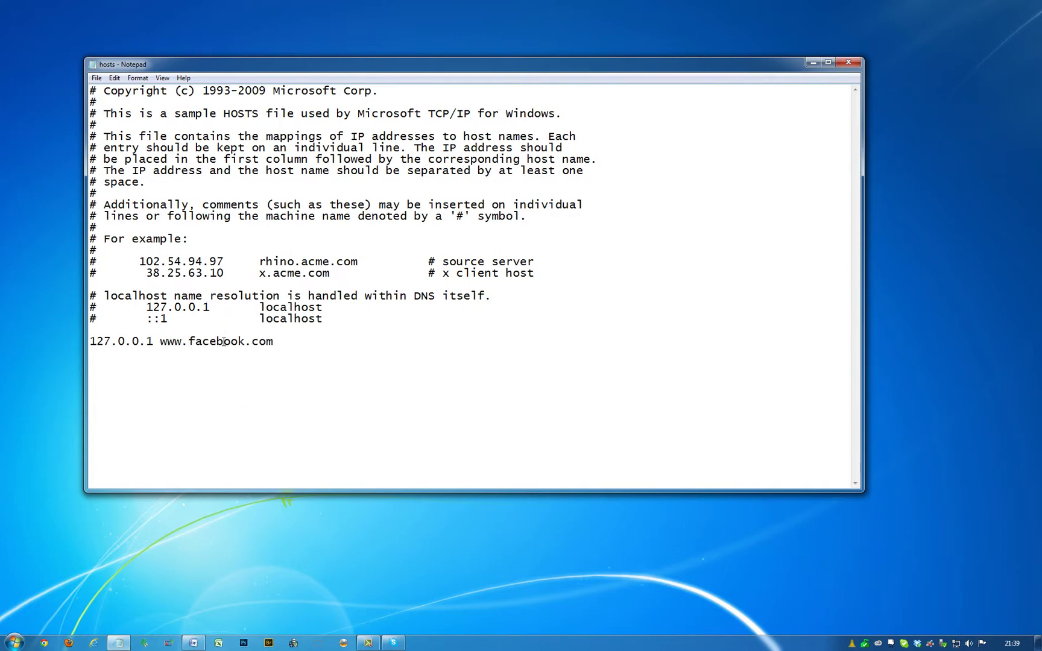
left_click(97, 78)
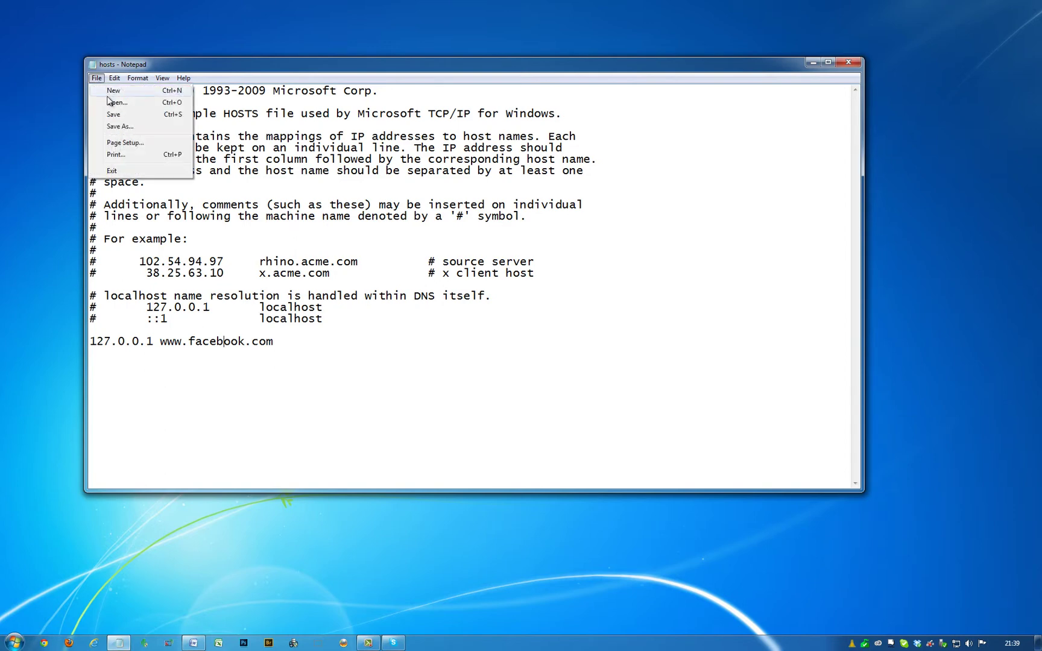
left_click(116, 120)
left_click(60, 399)
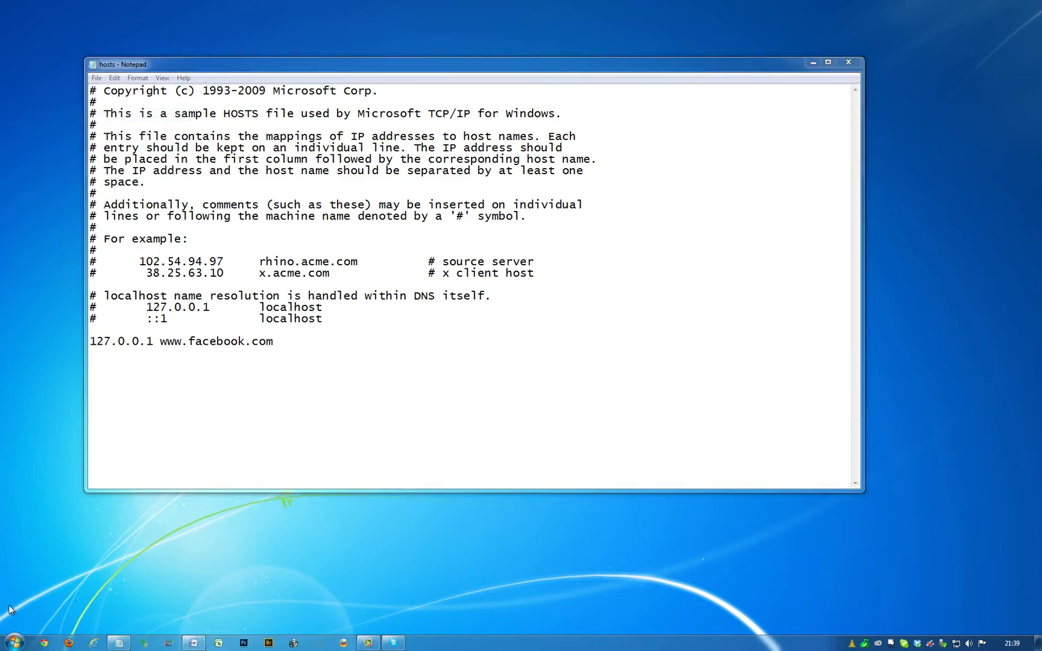
left_click(44, 643)
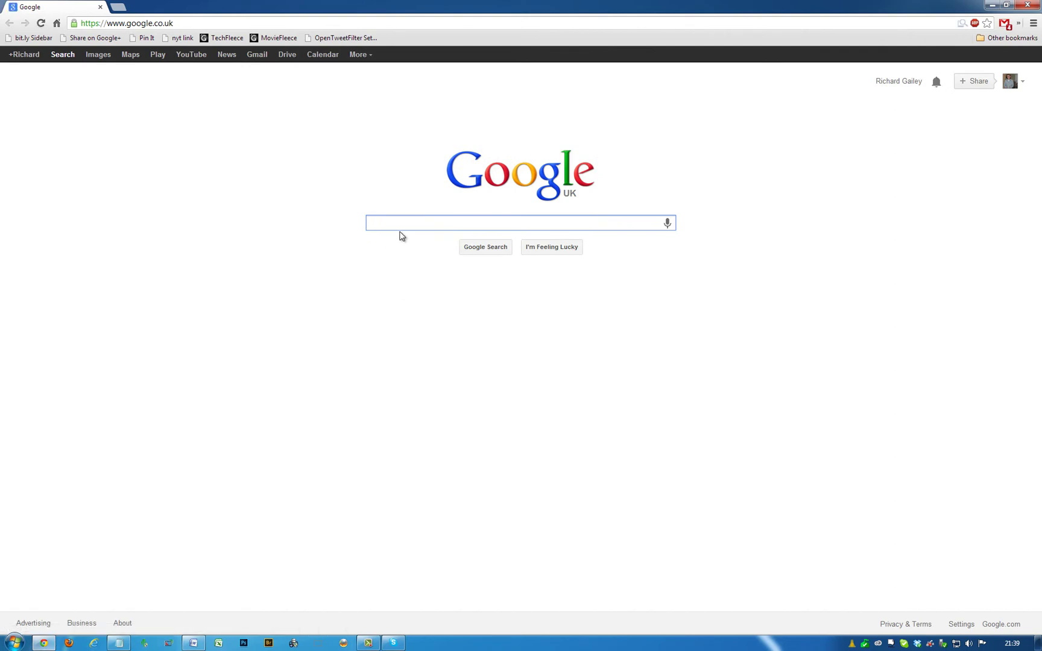
Step: Search 'face' and open Facebook, which gives an SSL error, then save hosts again in Notepad
type("face")
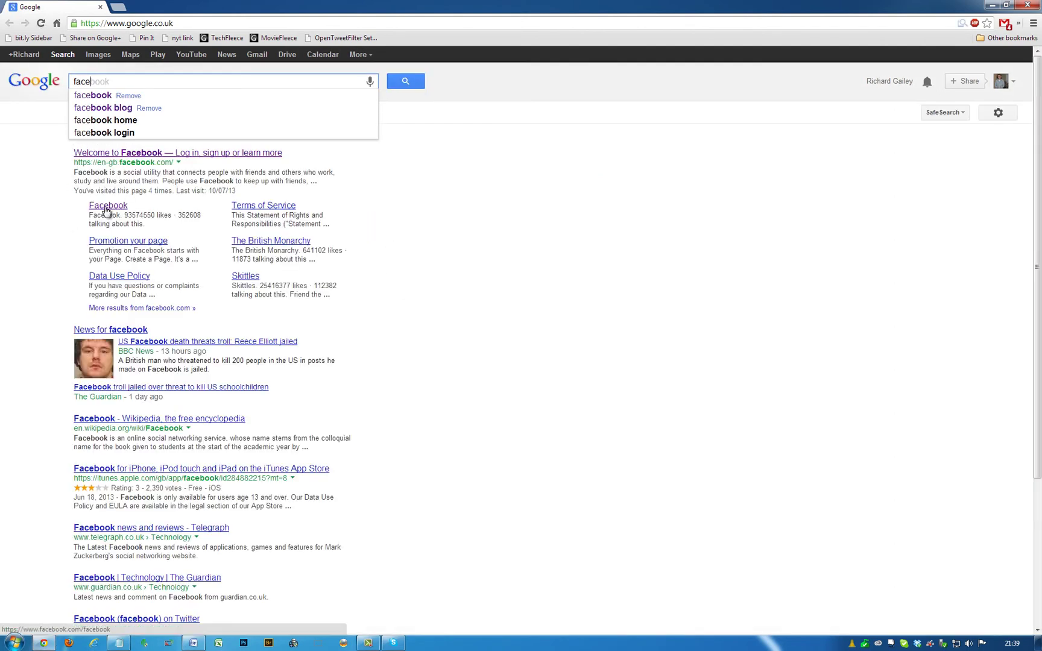
left_click(105, 208)
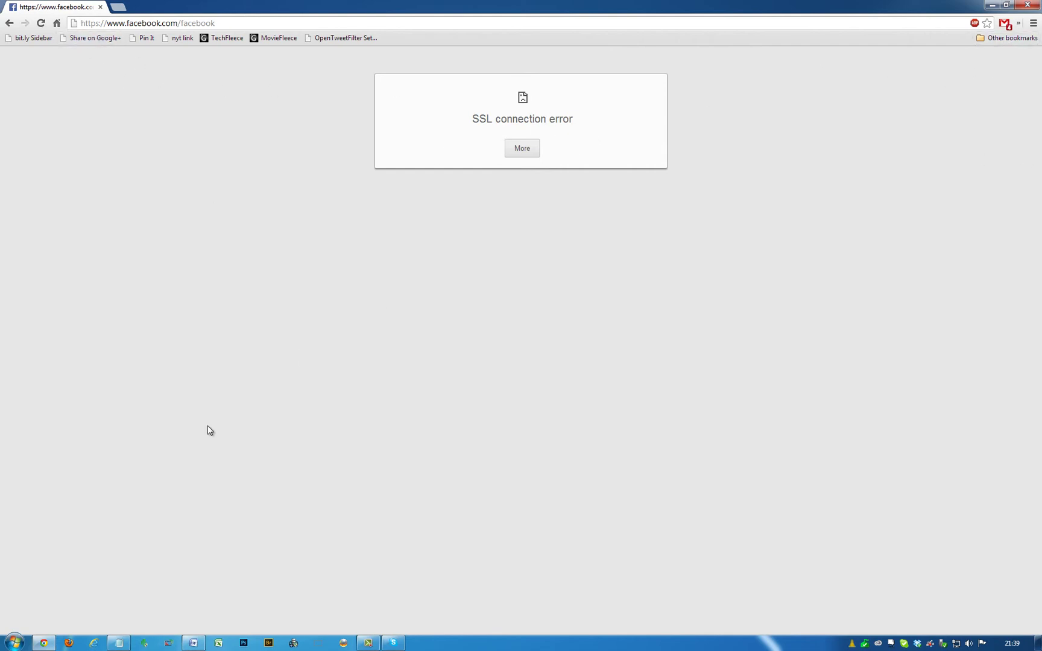
left_click(122, 645)
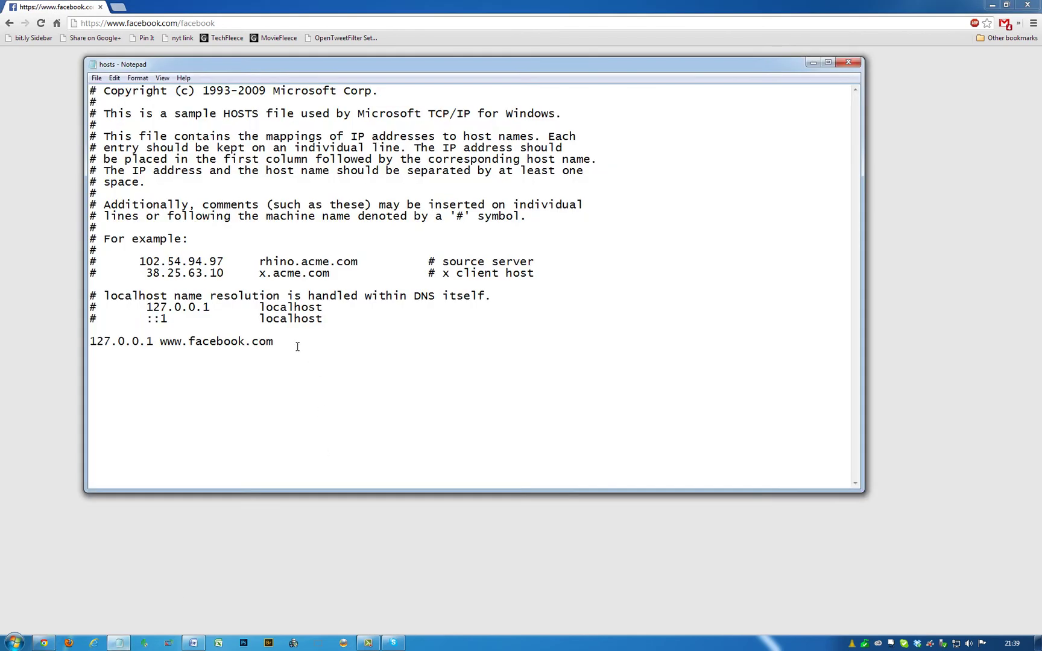
left_click(98, 79)
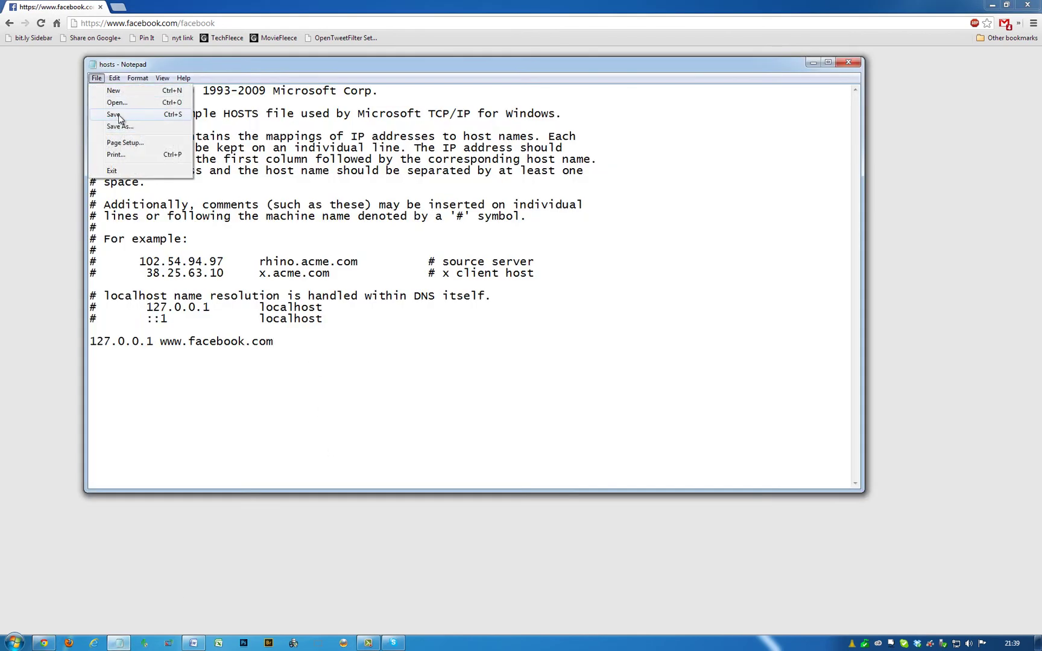
left_click(112, 114)
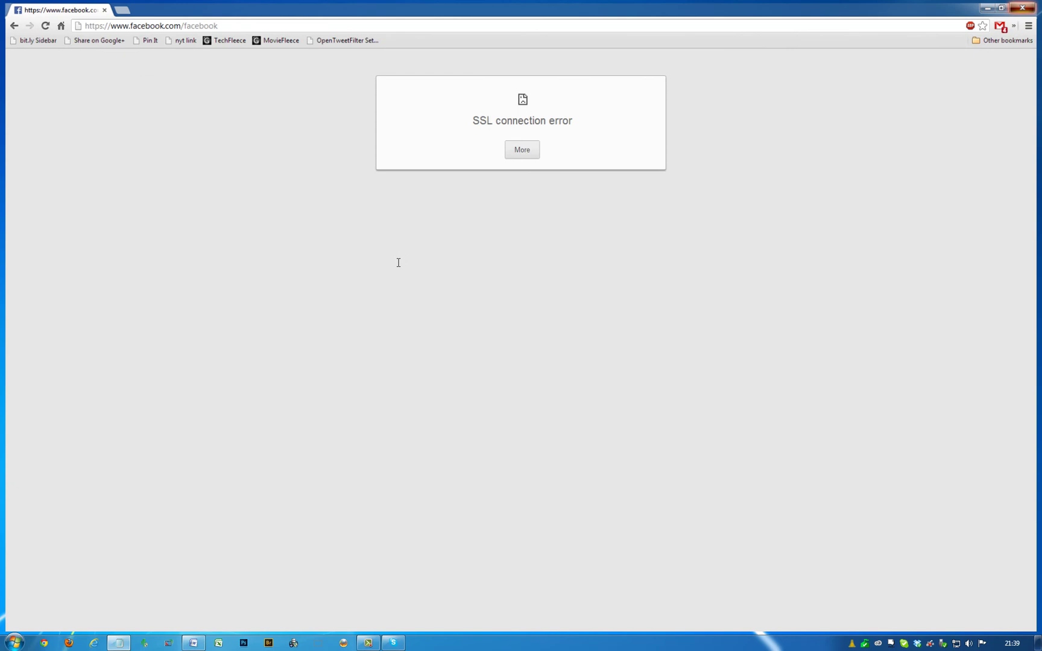